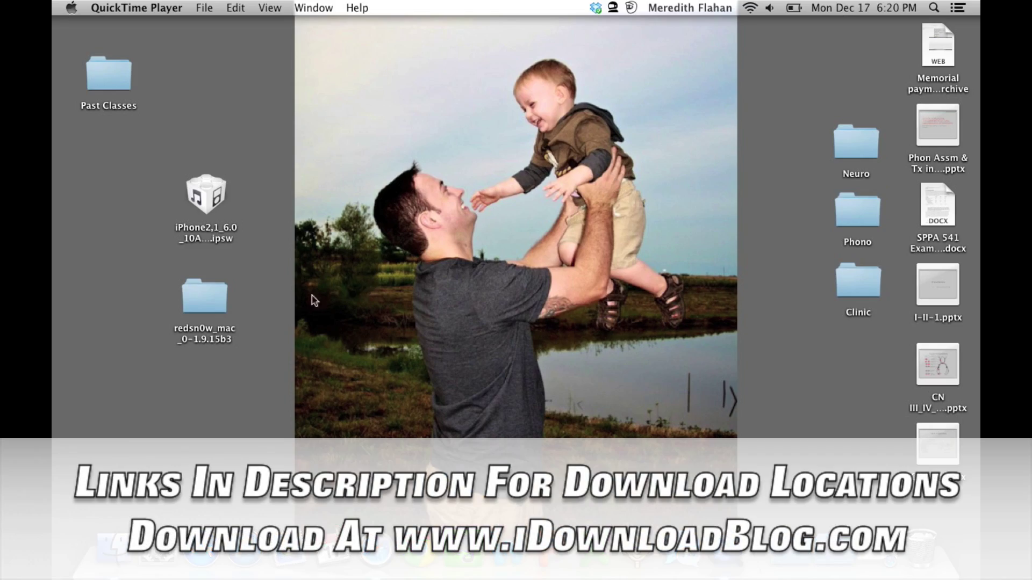
Step: Open the redsn0w_mac desktop folder and launch redsn0w.app (0.9.15b3)
double_click(186, 307)
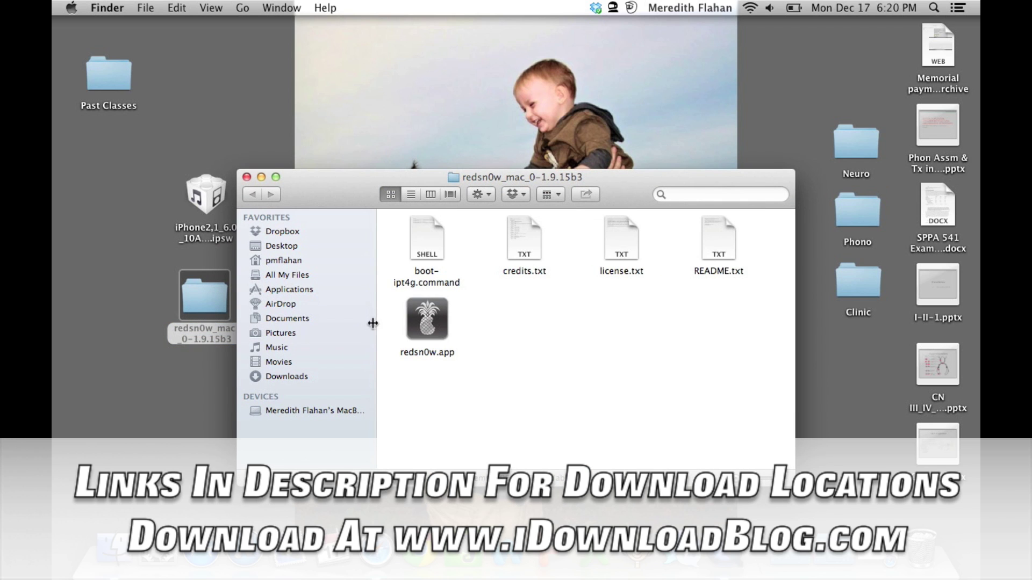
double_click(411, 313)
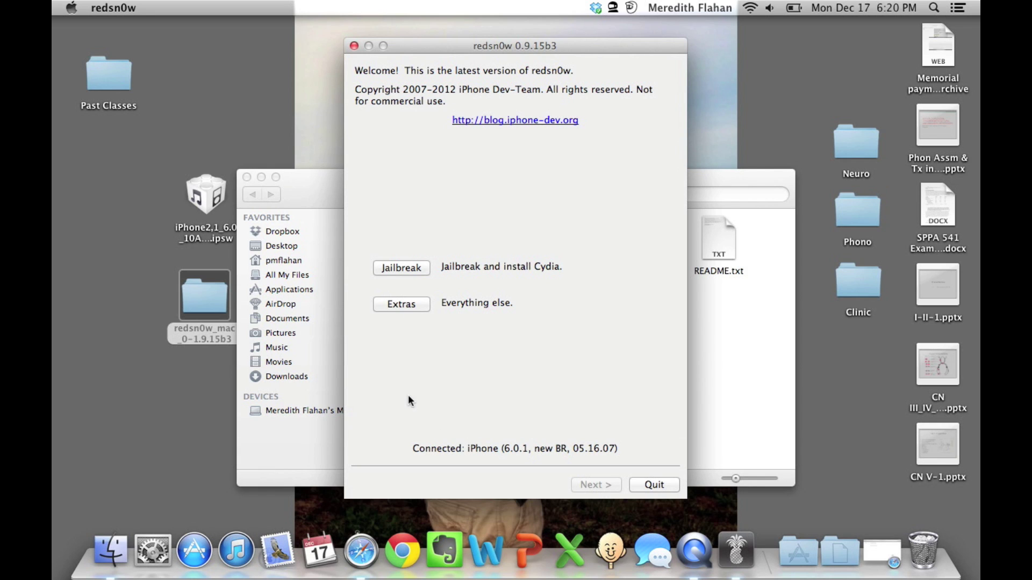
Step: Load iPhone2,1_6.0_10A403_Restore.ipsw via Extras, confirm the newer 3GS model, and return to the welcome screen
left_click(398, 306)
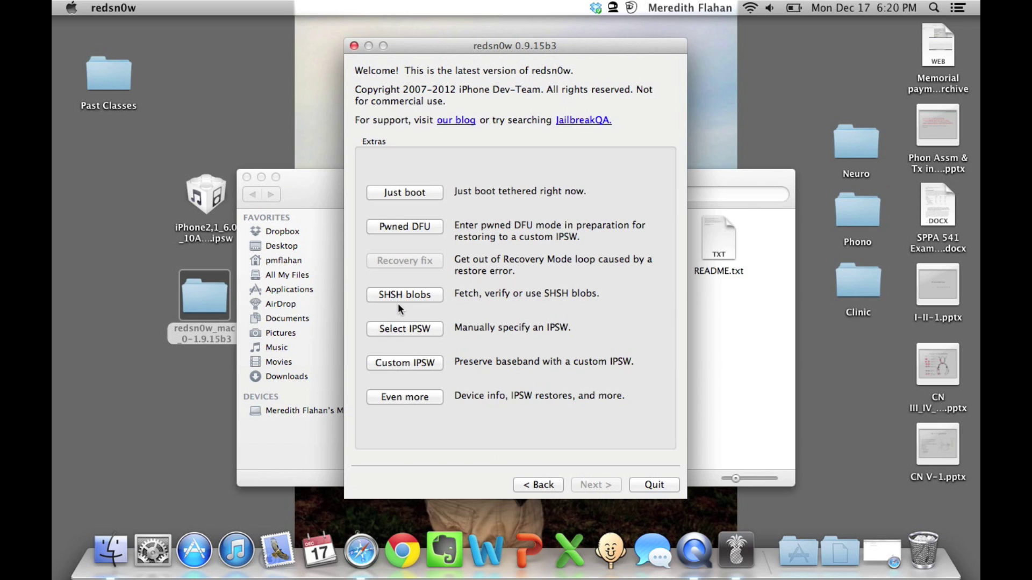
left_click(396, 331)
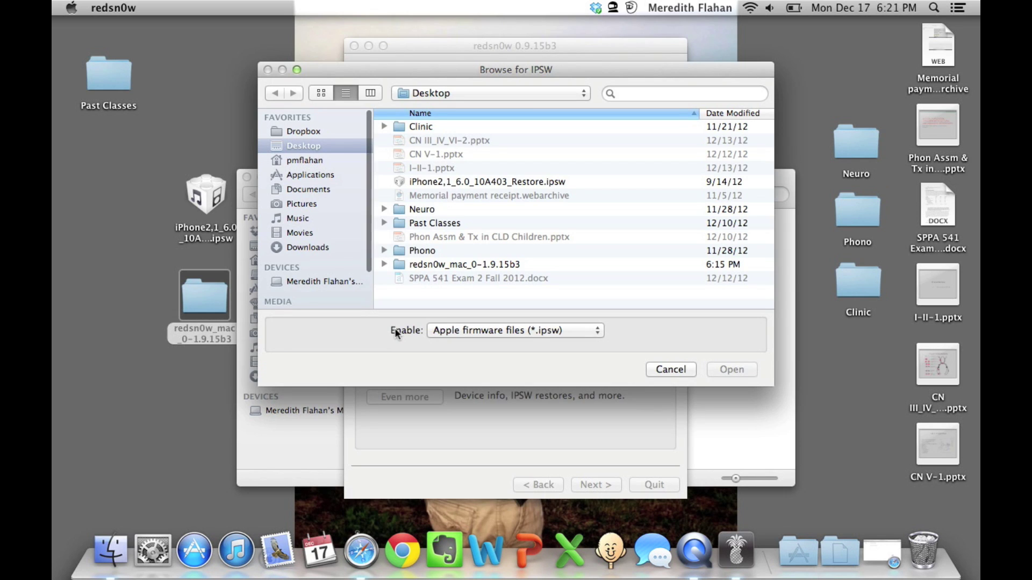
left_click(449, 184)
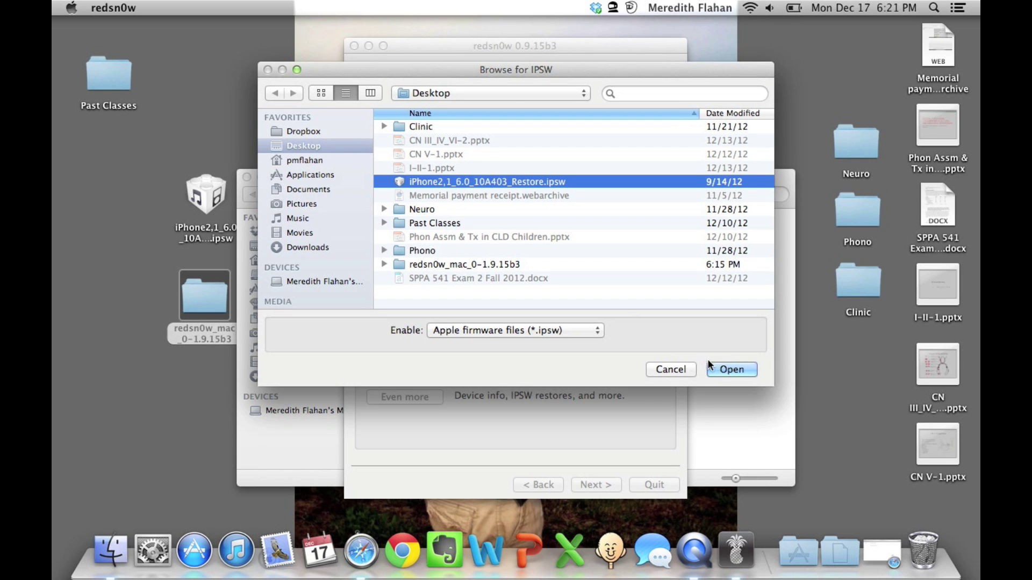
left_click(718, 368)
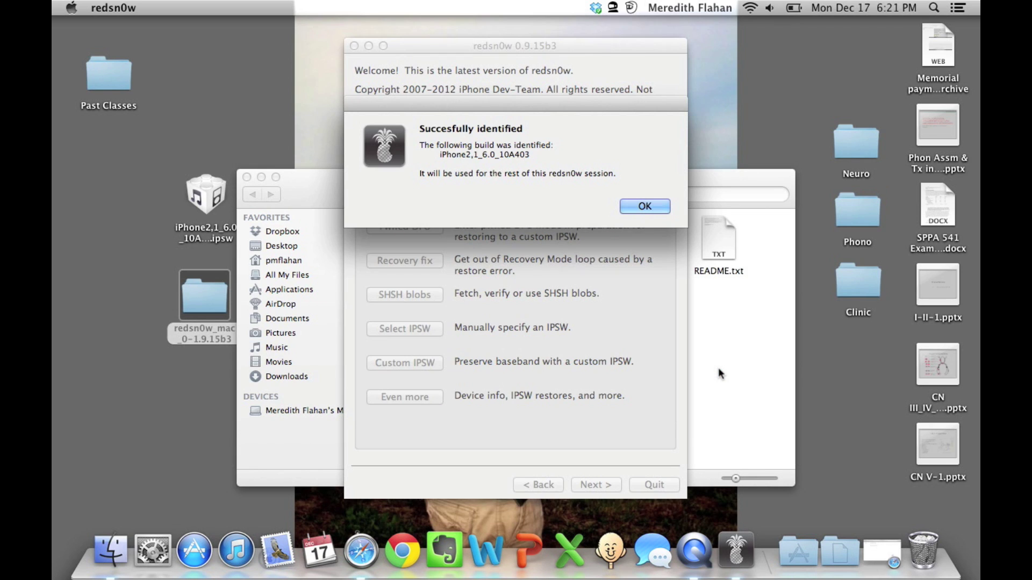
left_click(642, 210)
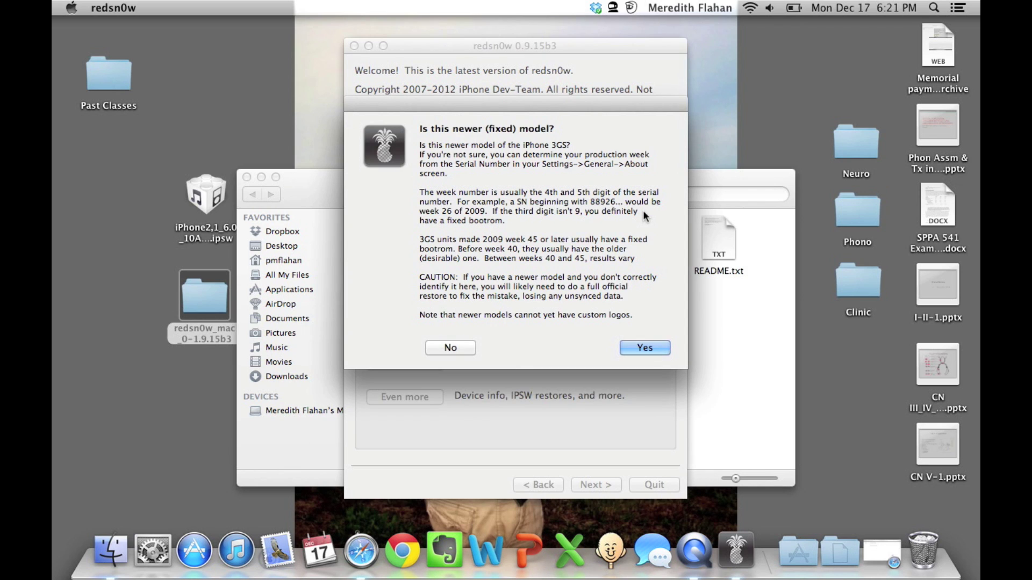
left_click(636, 349)
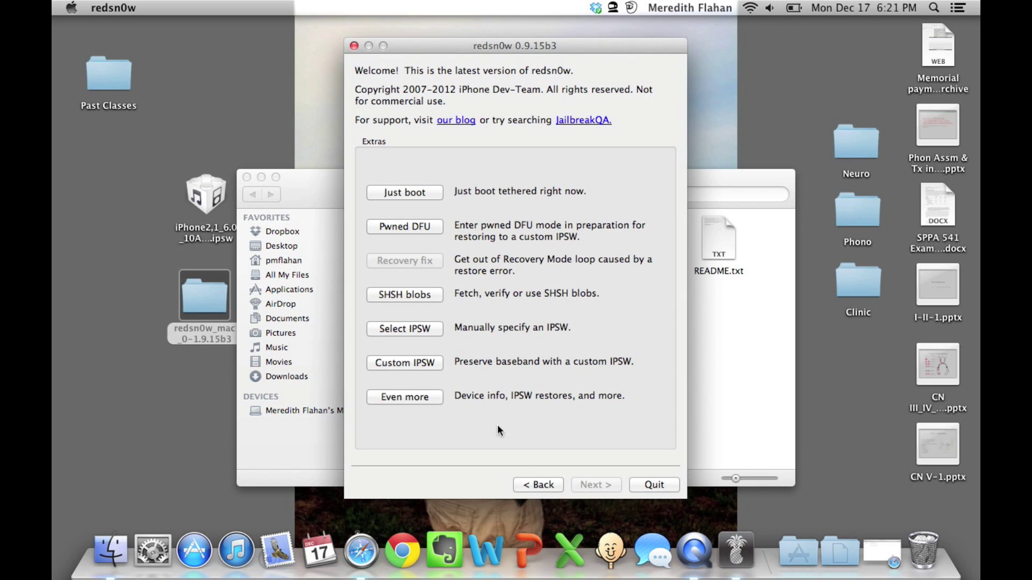
left_click(531, 486)
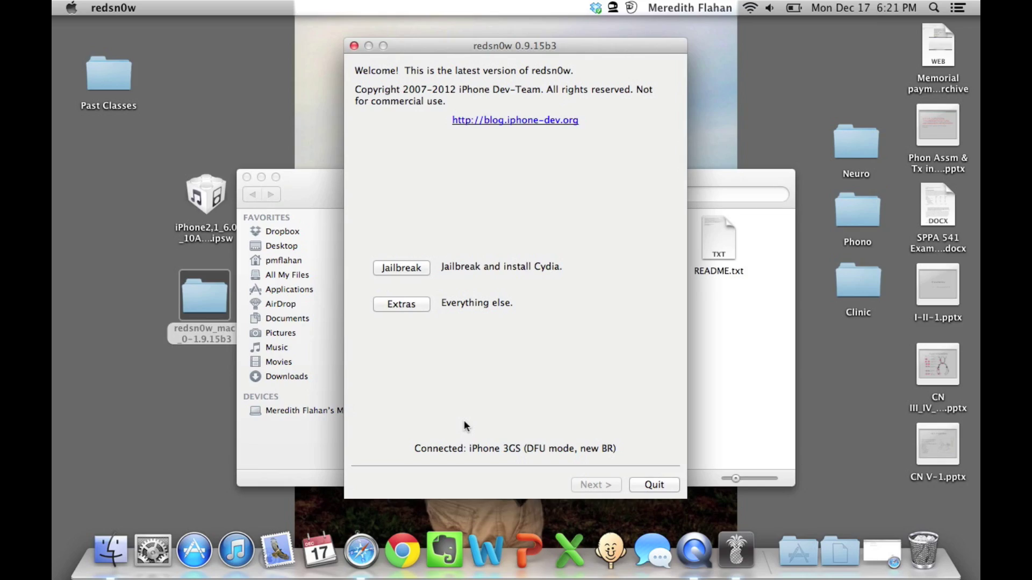
Step: Run Jailbreak with Install Cydia checked until the tethered jailbreak notice appears
left_click(400, 267)
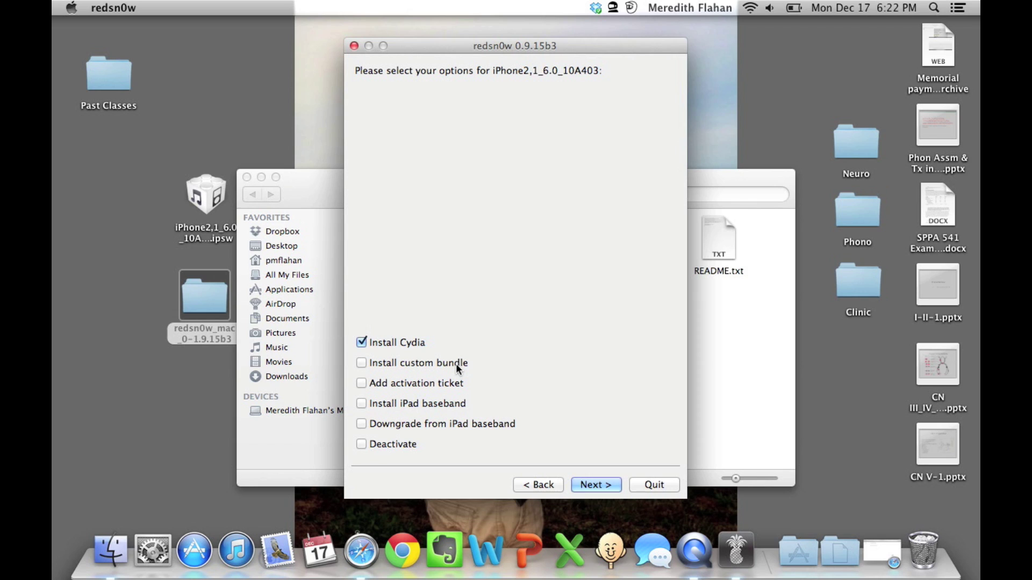
left_click(595, 484)
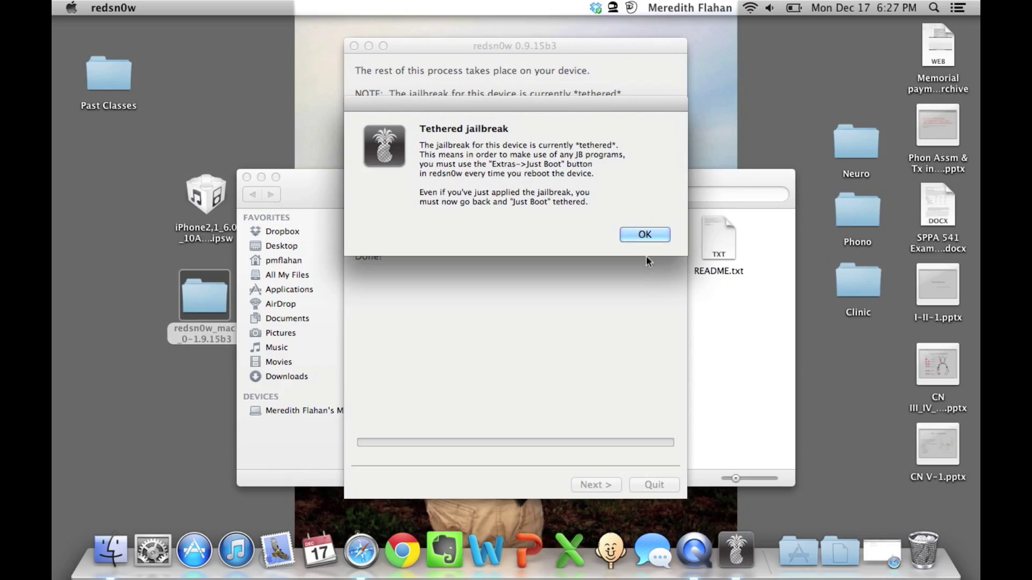
Step: Dismiss the tethered notice, reload the iPhone2,1 6.0 IPSW, confirm the 3GS, and return
left_click(645, 235)
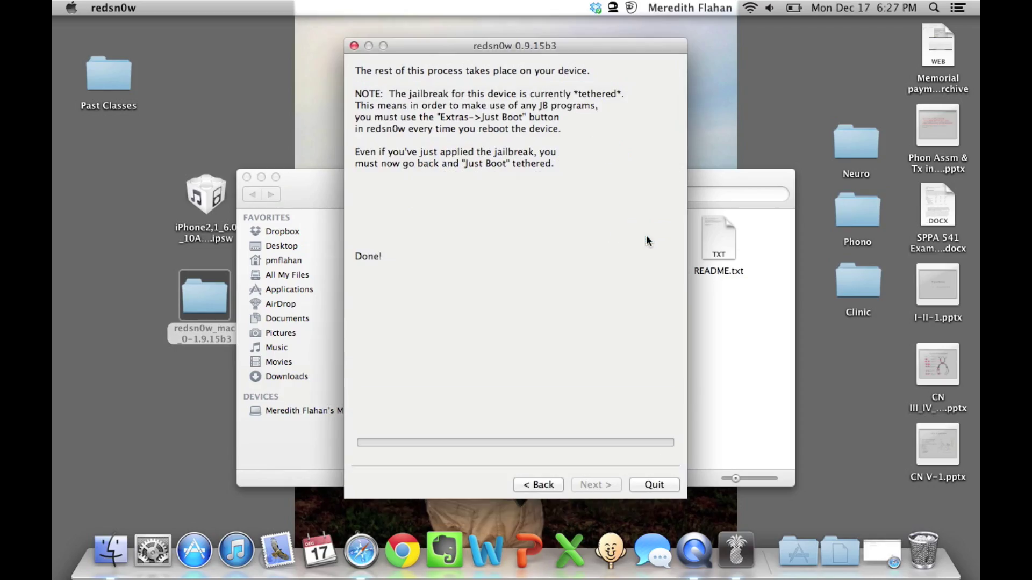
left_click(536, 487)
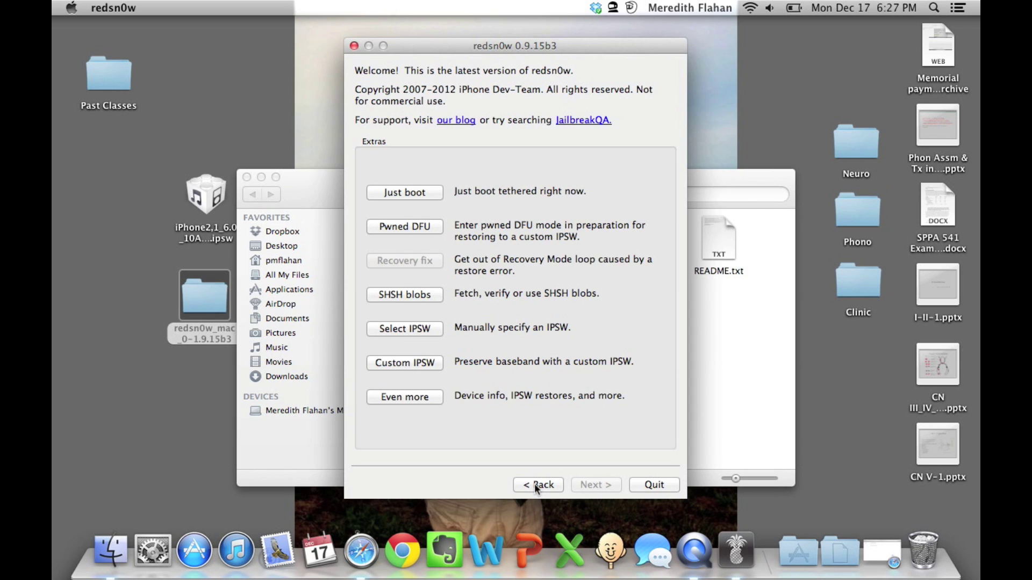
left_click(408, 327)
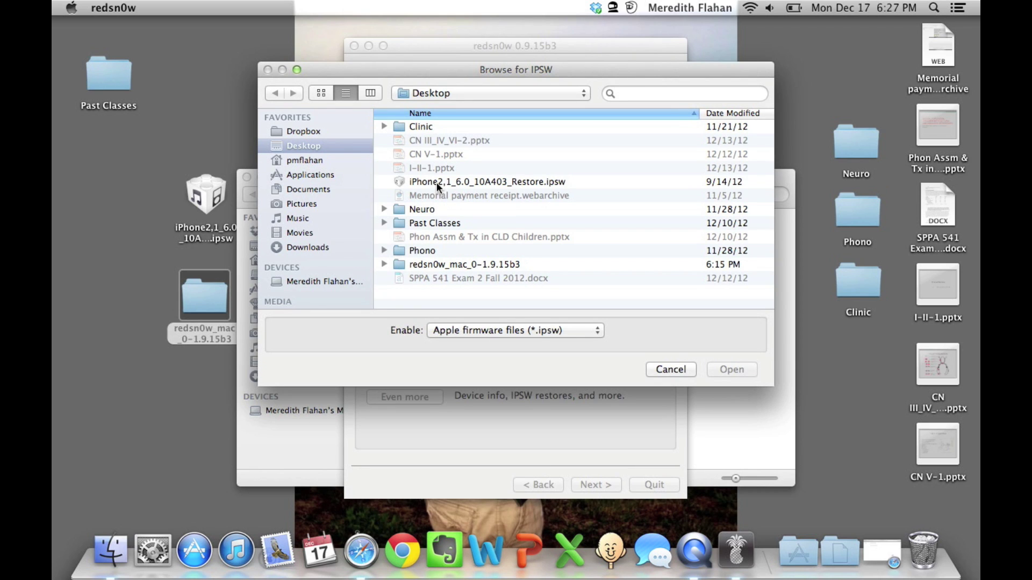
left_click(436, 182)
left_click(717, 367)
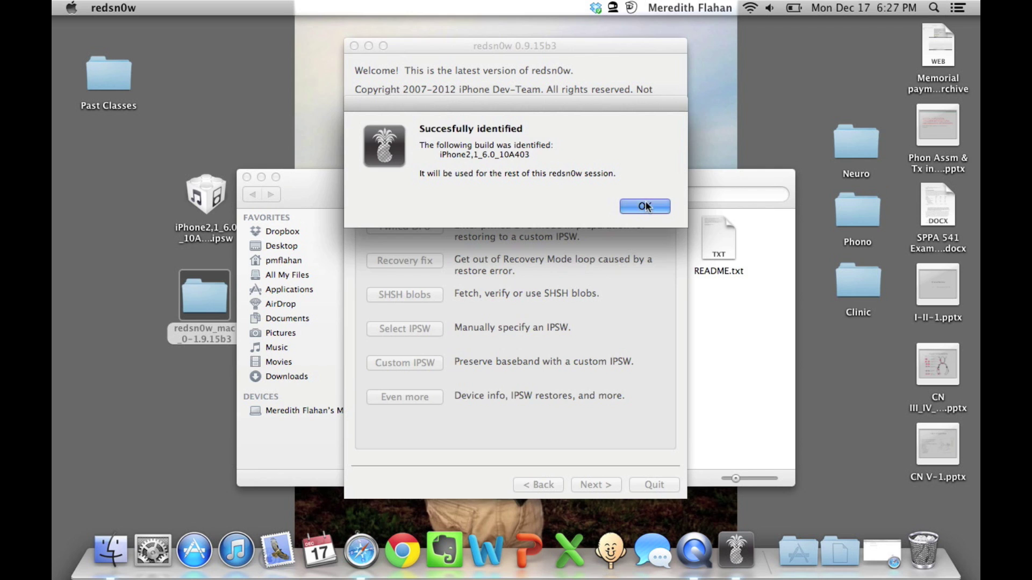
left_click(645, 207)
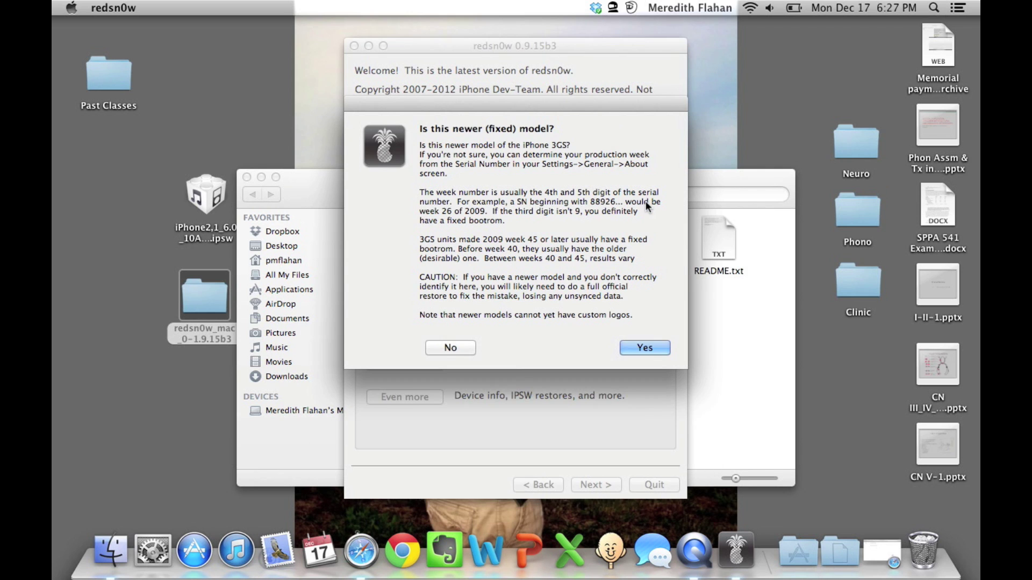
left_click(646, 347)
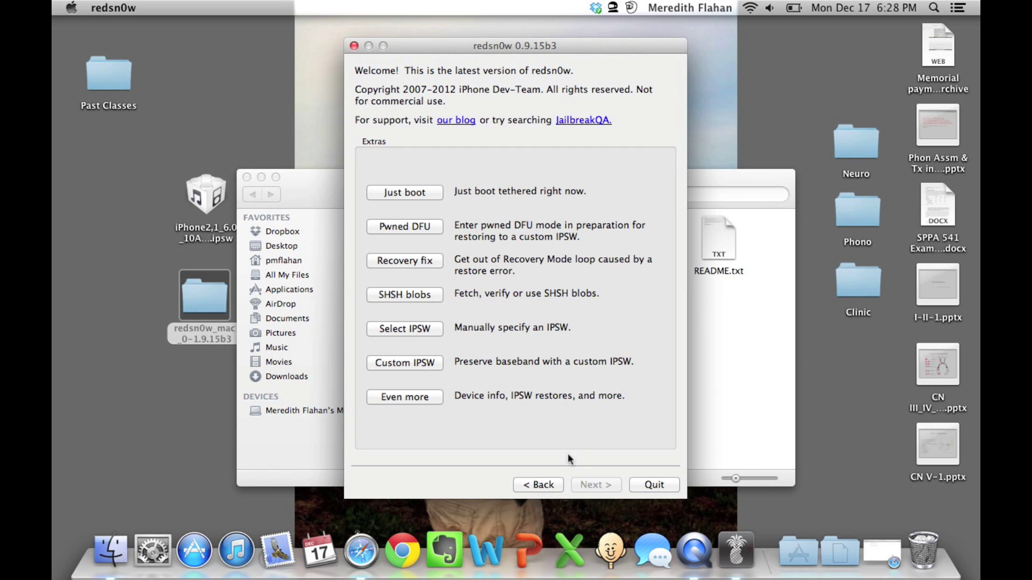
left_click(536, 485)
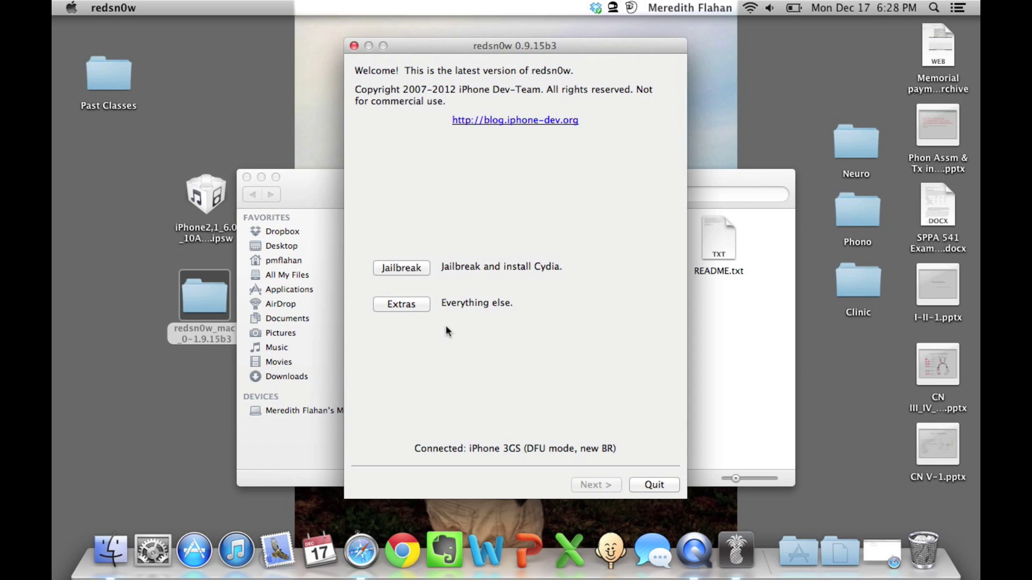
Step: Run Extras > Just Boot to tether-boot the iPhone 3GS
left_click(424, 307)
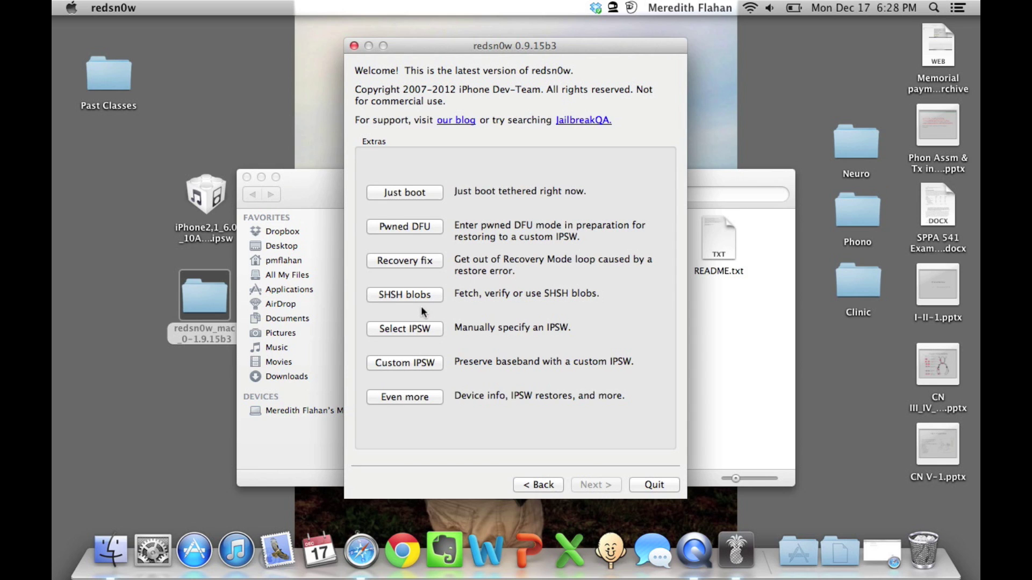
left_click(408, 193)
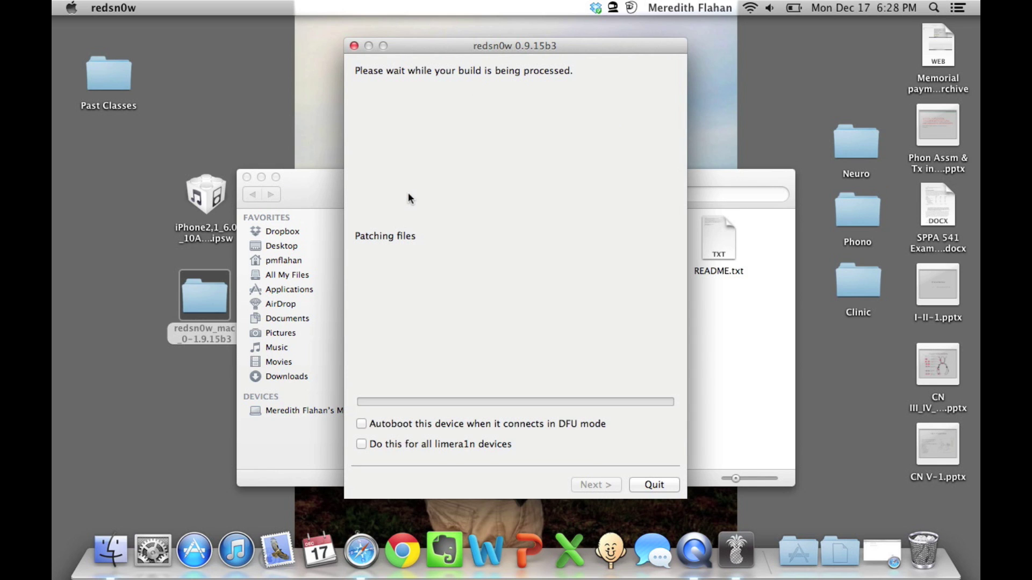